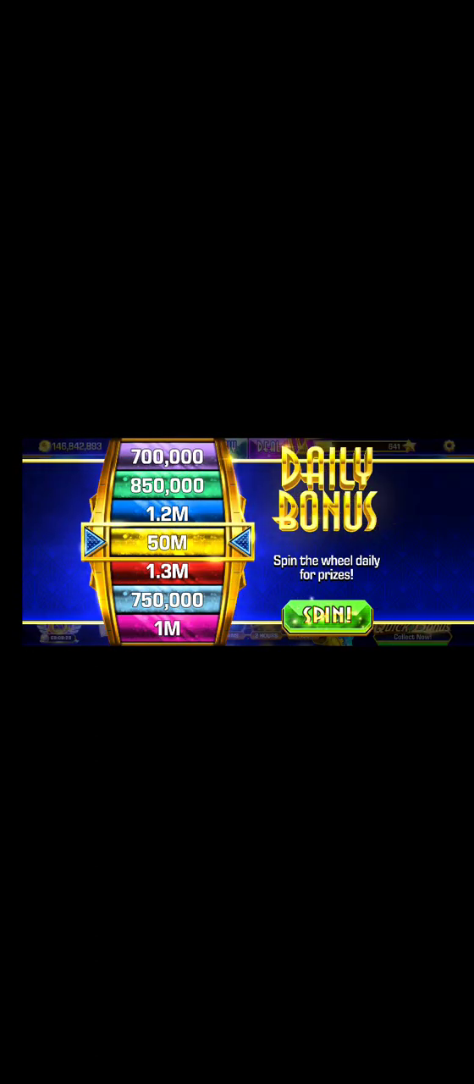
Step: Spin the Daily Bonus wheel and let it stop on 850,000
click(328, 616)
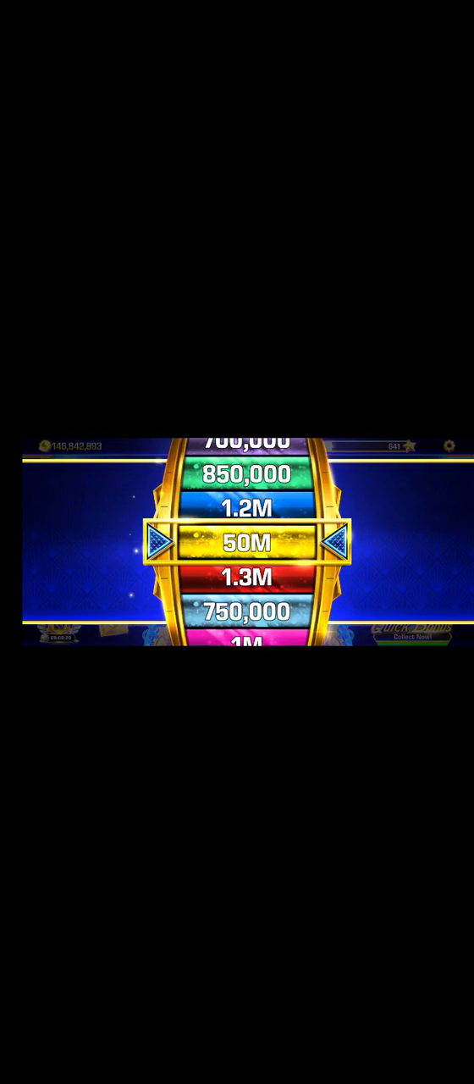